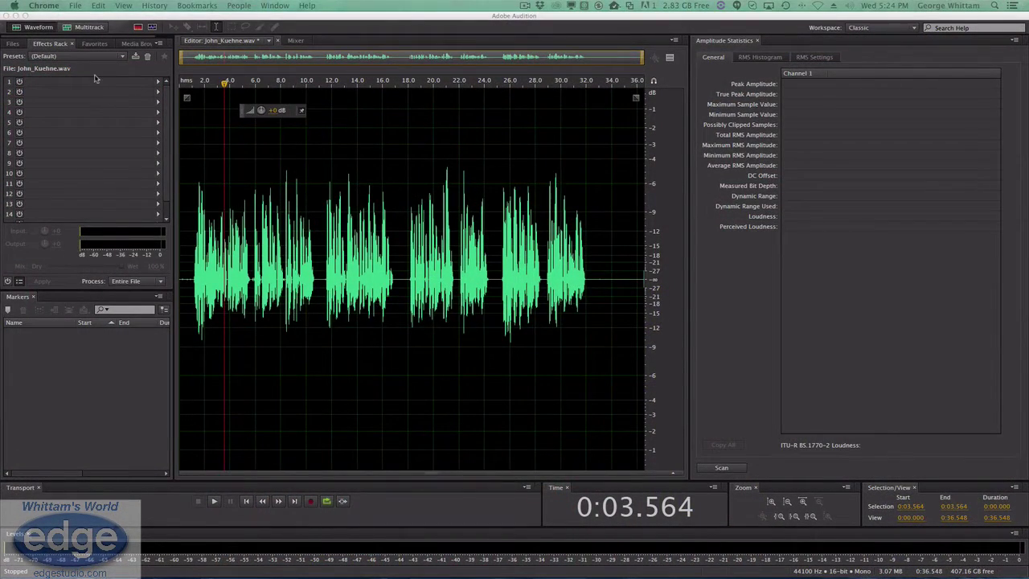
- Load the JohnE-ABM1 rack preset, filling the rack with FFT Filter, Tube-modeled Compressor, Dynamics Processing, Parametric Equalizer and Hard Limiter
left_click(91, 74)
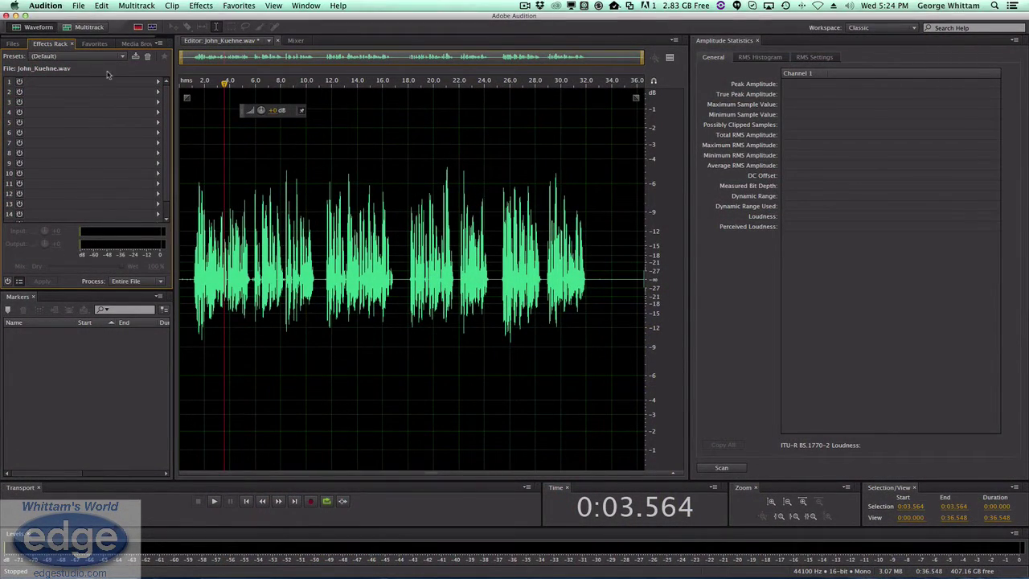
left_click(125, 59)
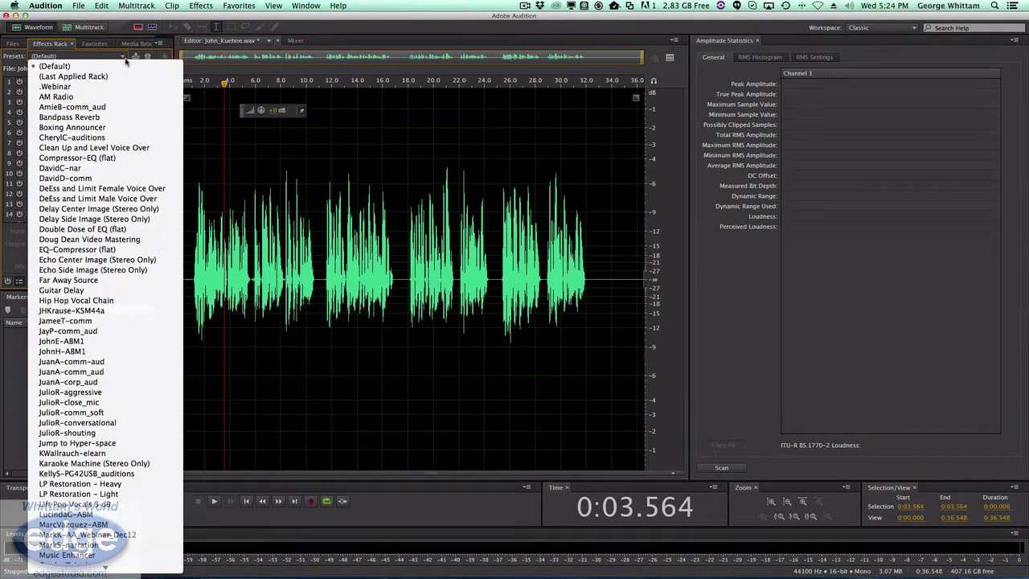
left_click(126, 339)
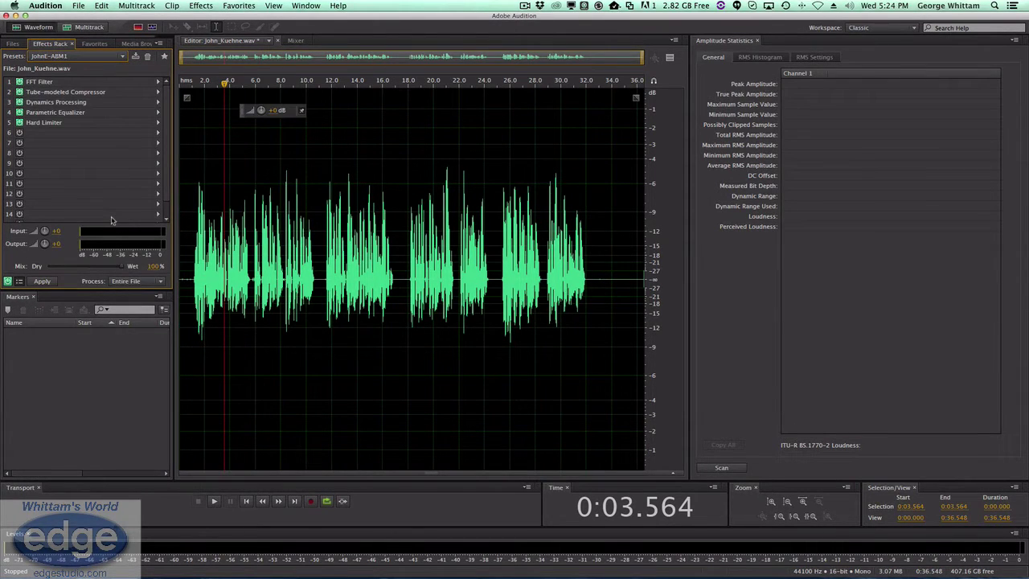
double_click(107, 83)
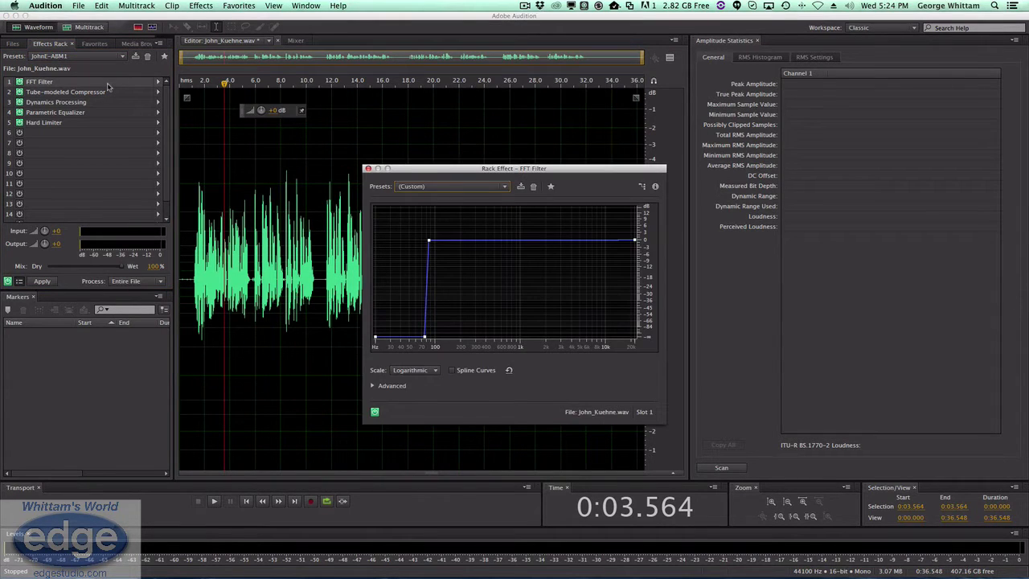
left_click_drag(571, 173, 474, 16)
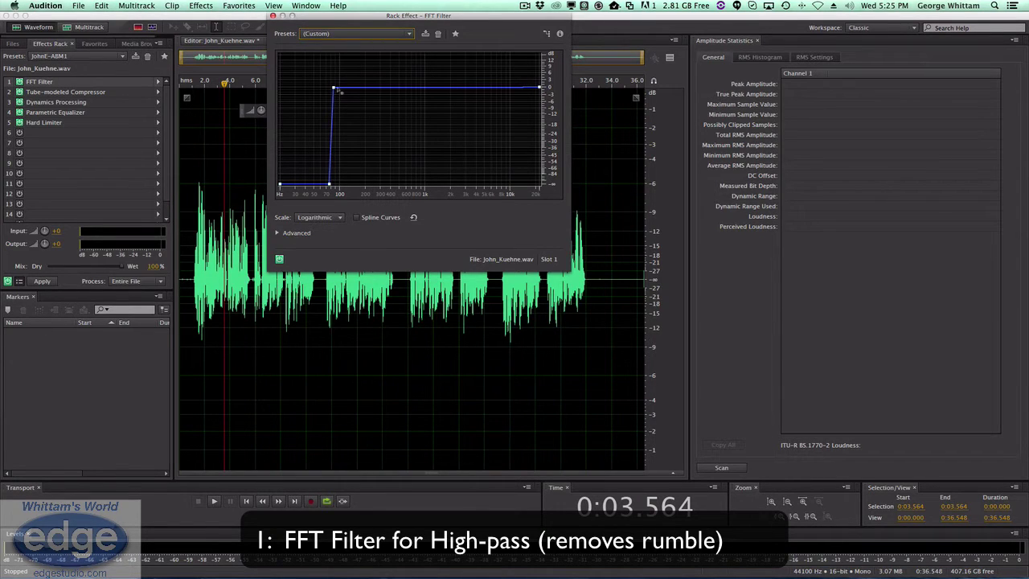
mouse_move(338, 93)
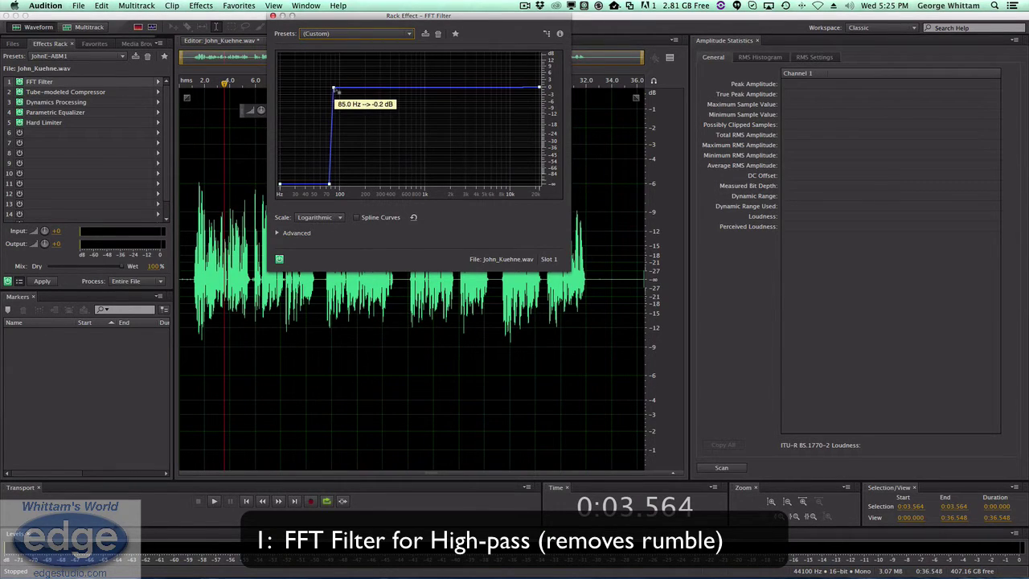
mouse_move(331, 186)
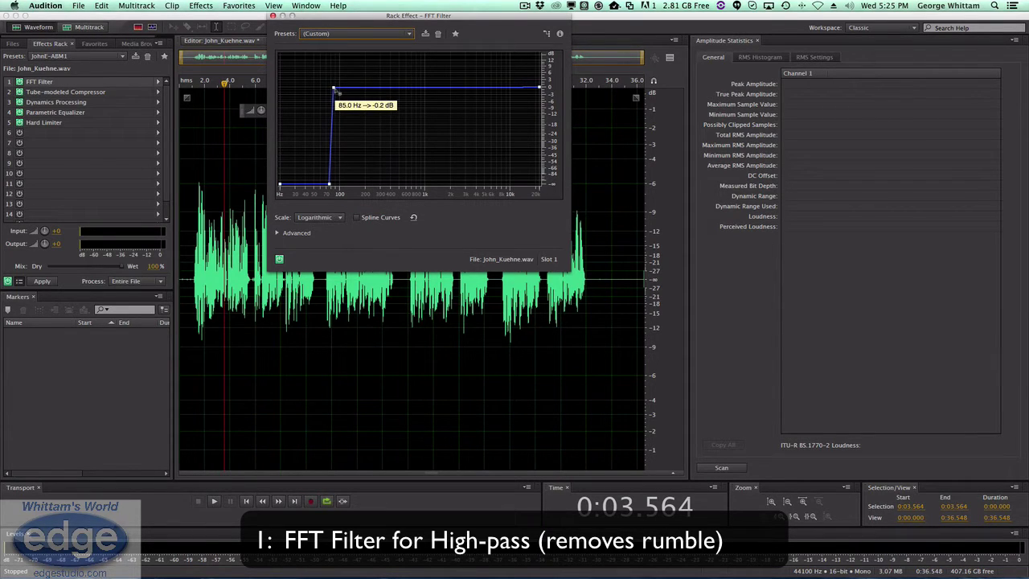
left_click(273, 16)
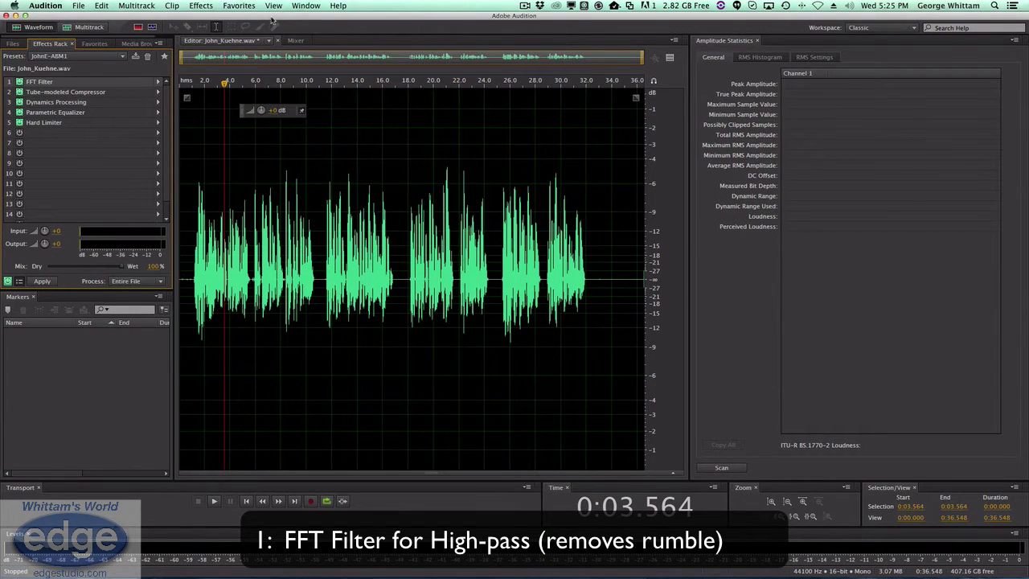
double_click(115, 92)
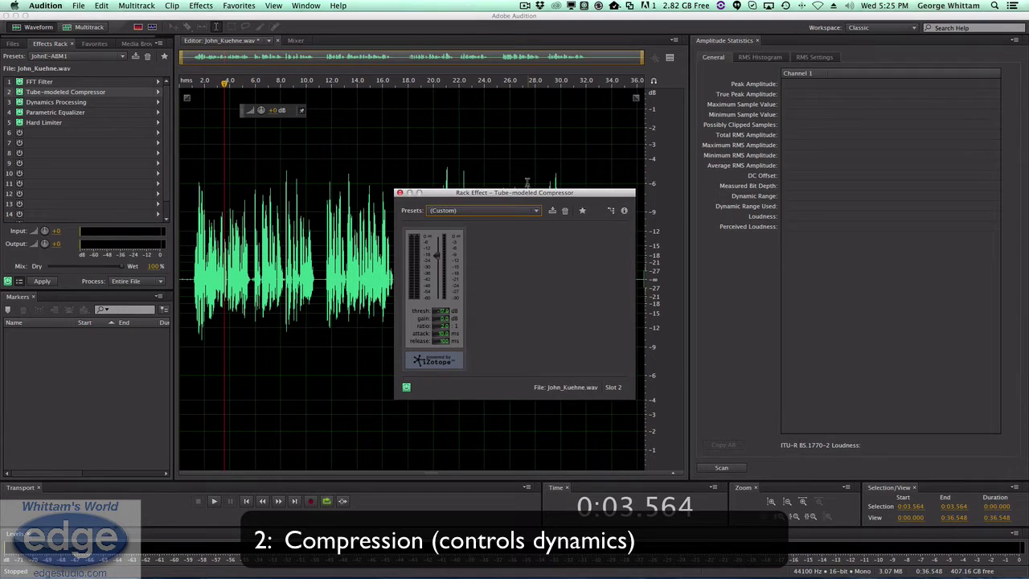
left_click_drag(529, 194, 425, 4)
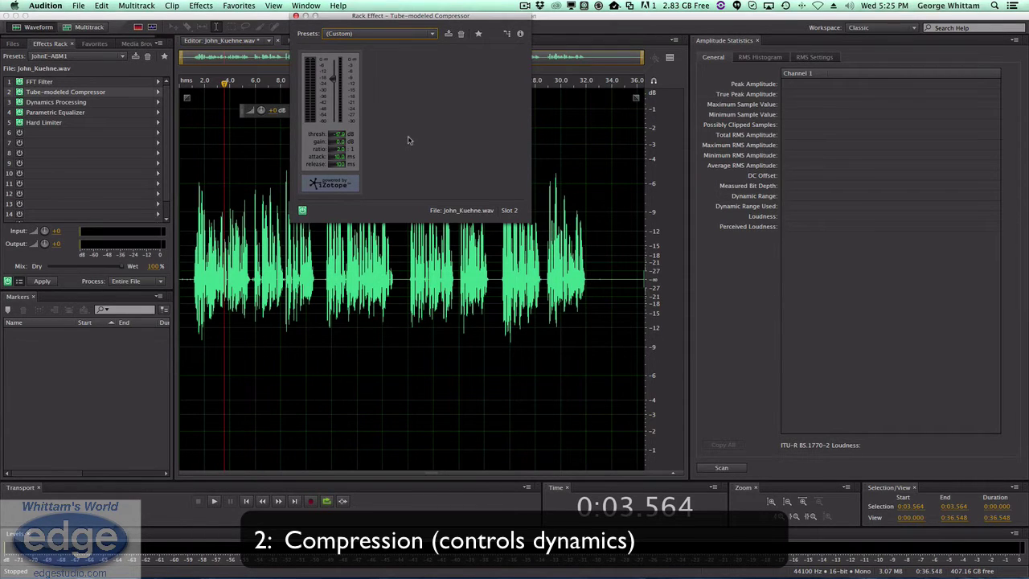
left_click_drag(448, 15, 463, 15)
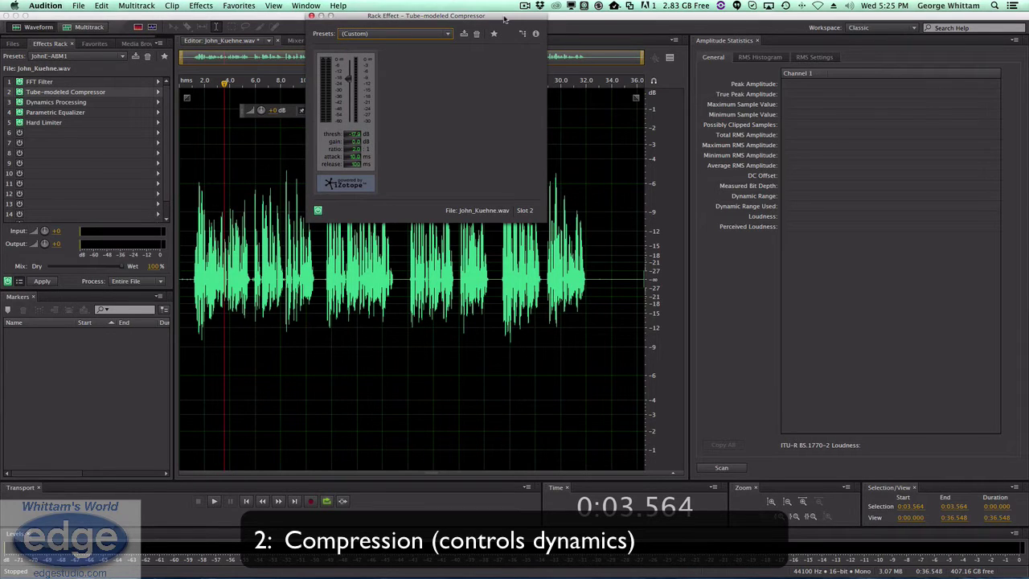
left_click_drag(504, 17, 512, 18)
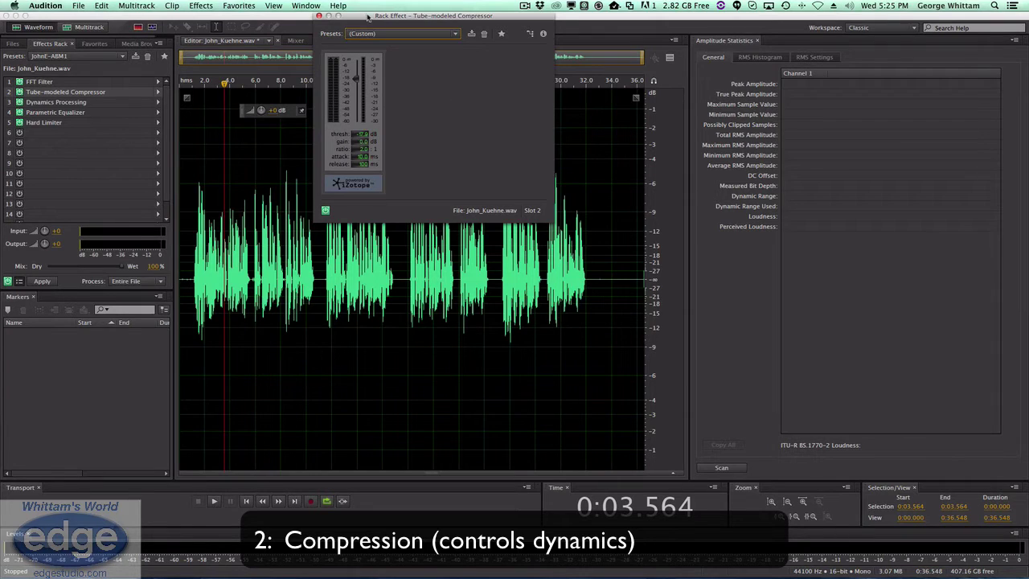
left_click_drag(367, 16, 361, 16)
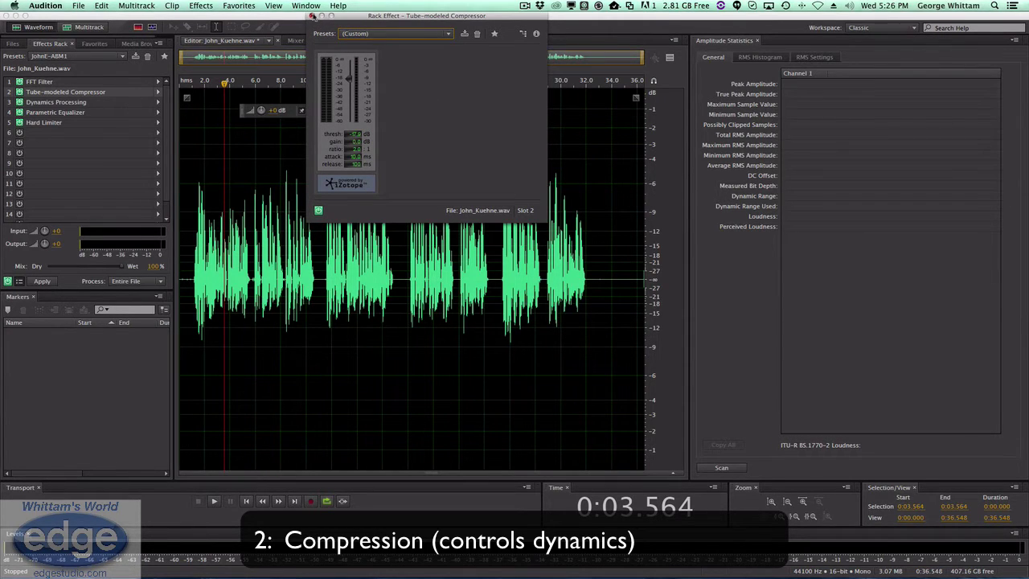
left_click(312, 16)
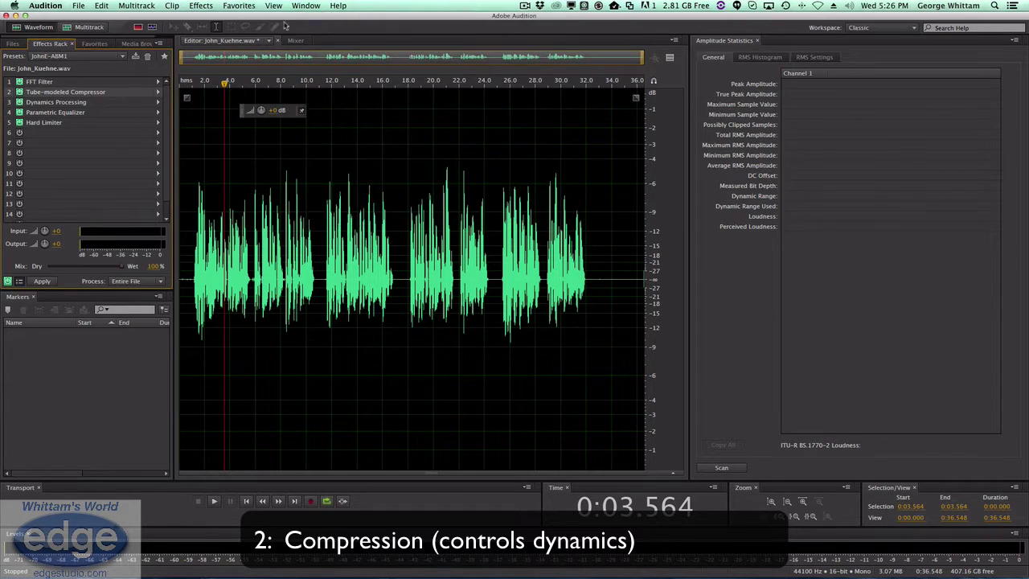
- Open the Dynamics Processing settings and move the window near the top of the screen
double_click(104, 104)
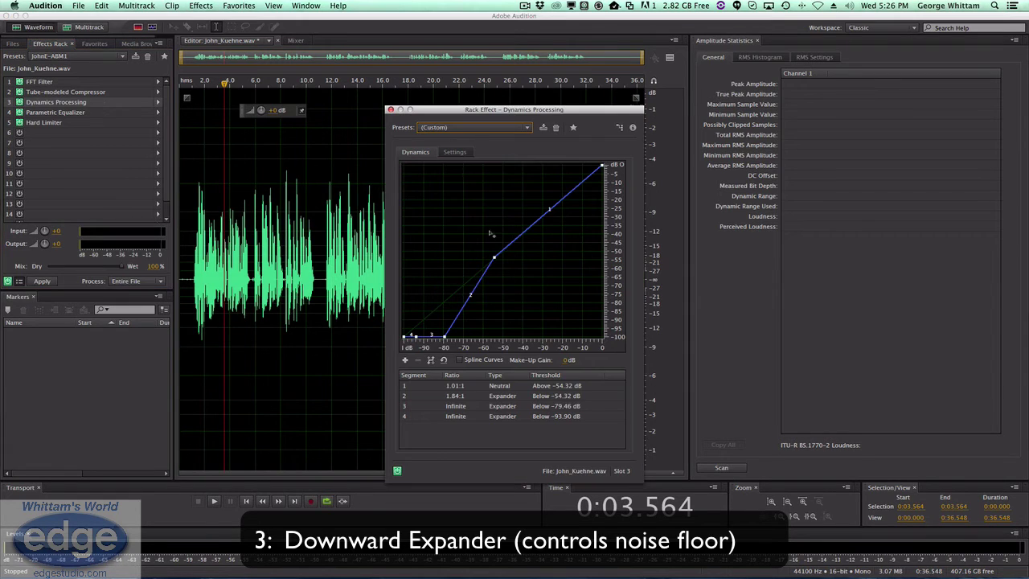
left_click_drag(573, 112, 558, 18)
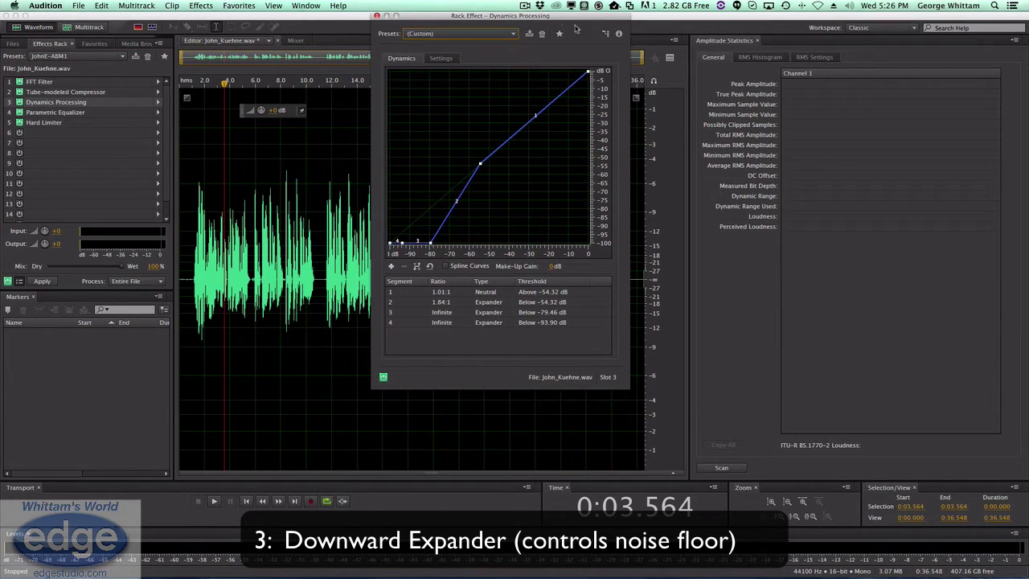
left_click_drag(585, 19, 576, 20)
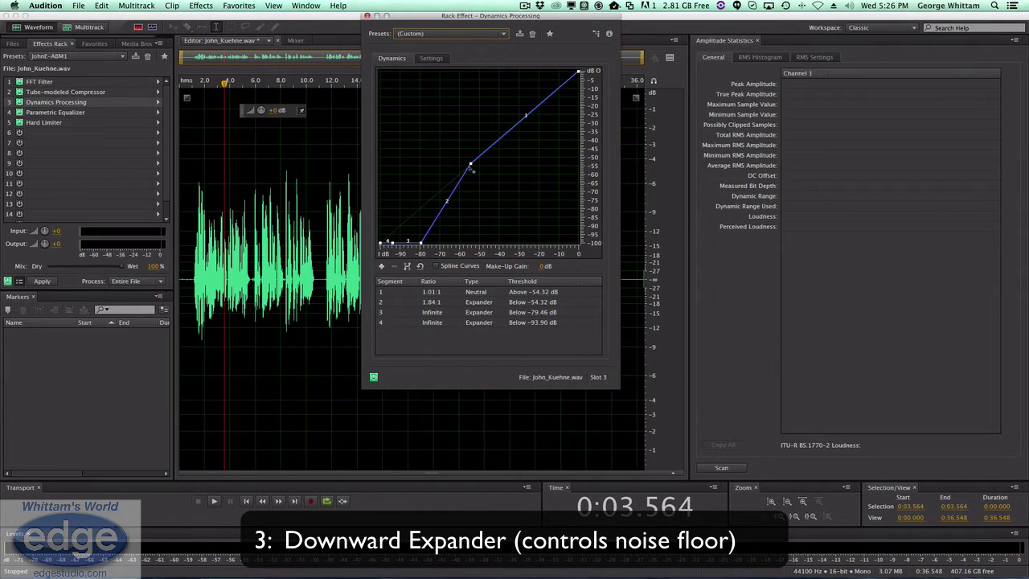
- Lower the expander's bottom knee to about -79.19 dB, then close the Dynamics Processing window
mouse_move(473, 167)
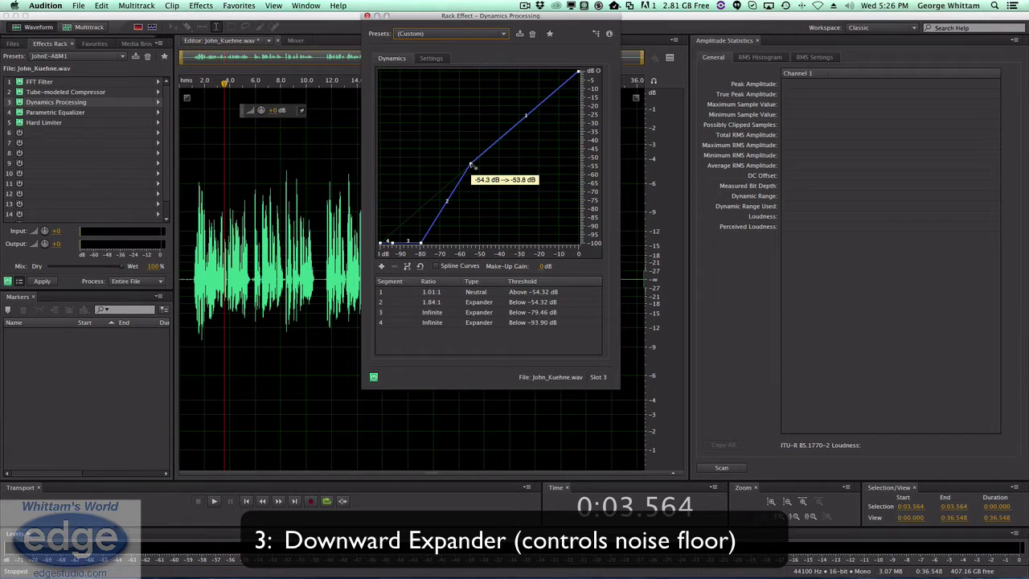
mouse_move(421, 243)
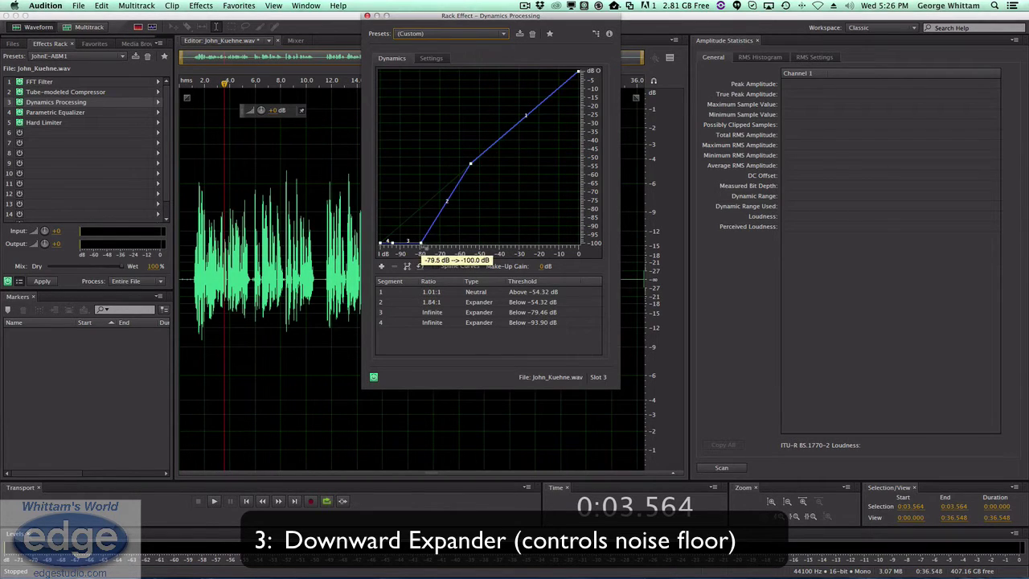
left_click_drag(421, 243, 421, 243)
left_click(367, 17)
- Open the Parametric Equalizer and review its cuts at 368 Hz and 2630 Hz
double_click(90, 115)
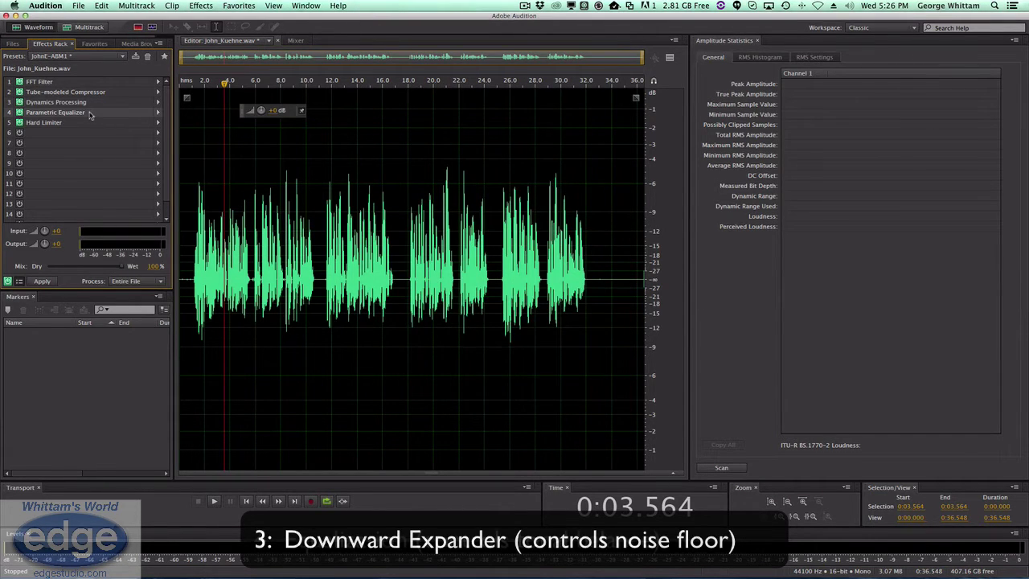
left_click_drag(356, 165, 353, 157)
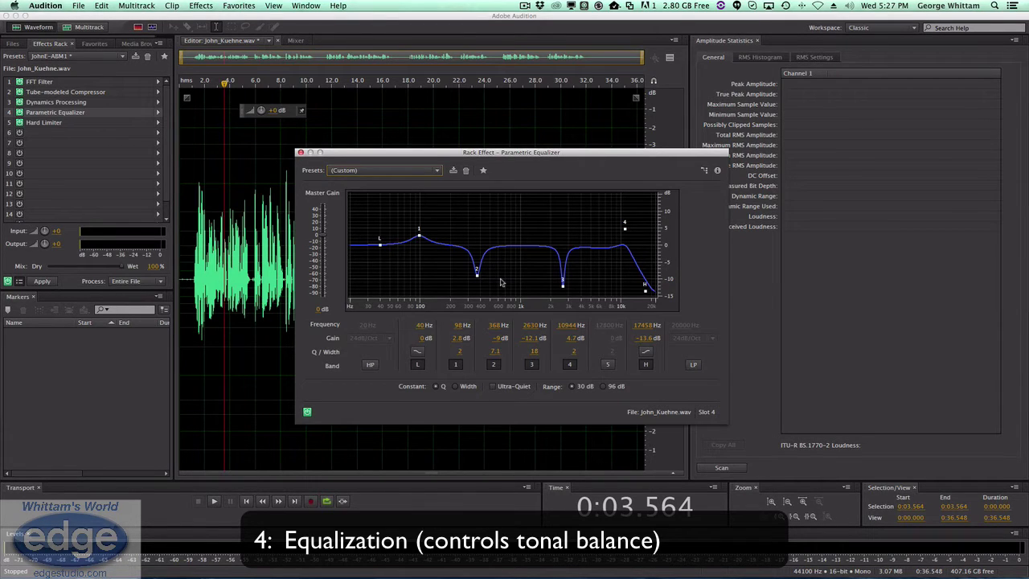
mouse_move(479, 278)
- Close the equalizer and move the Hard Limiter down to rack slot 6
left_click(300, 153)
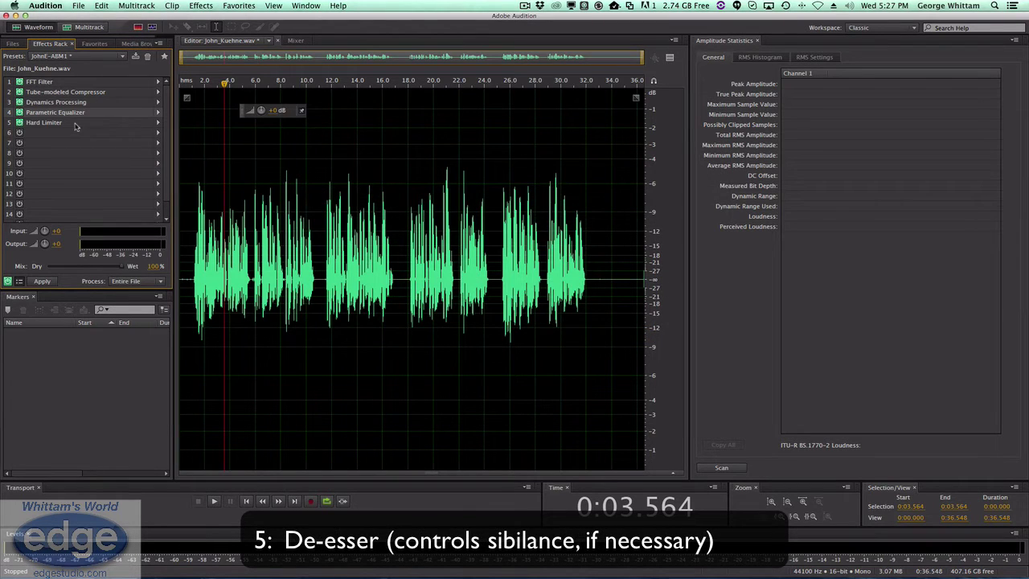
left_click(73, 134)
left_click_drag(72, 133, 73, 134)
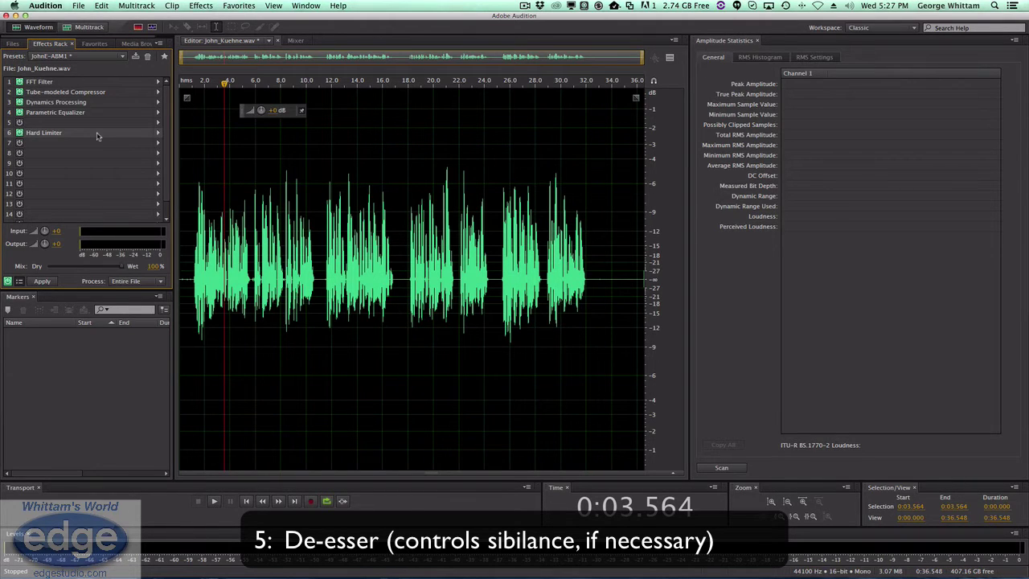
- Add an Amplitude and Compression > DeEsser to the empty slot 5
left_click(78, 126)
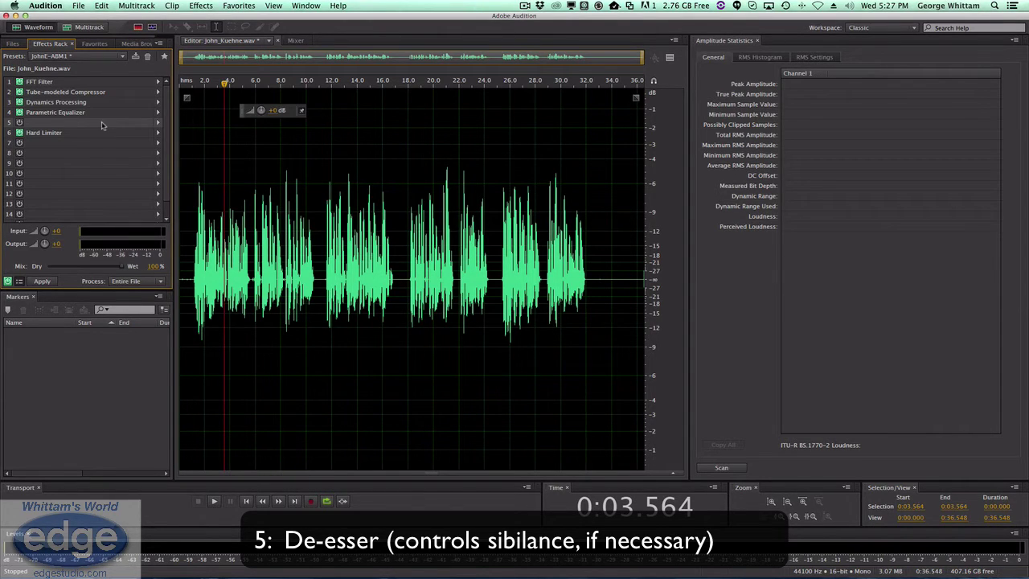
left_click(156, 124)
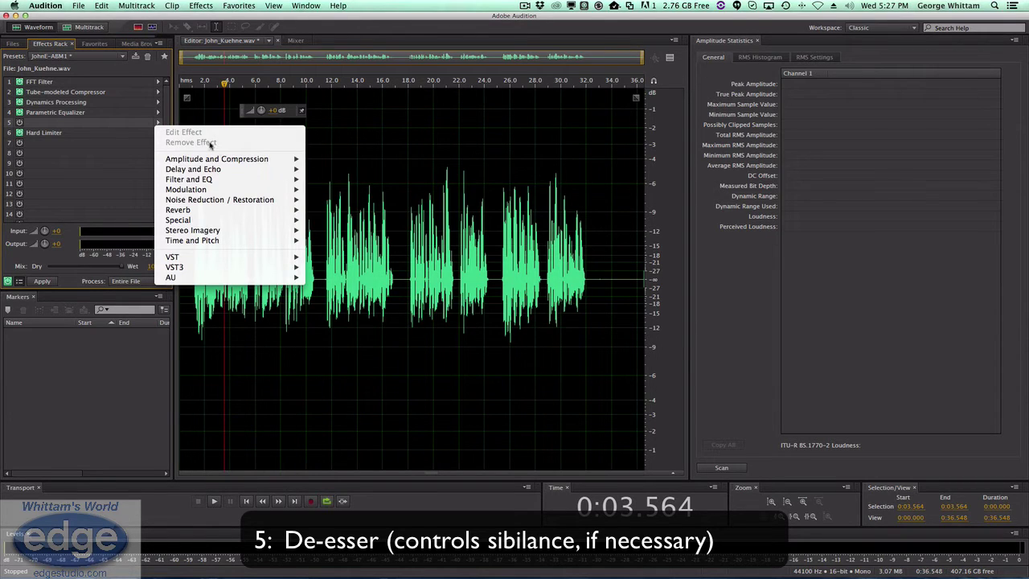
mouse_move(239, 161)
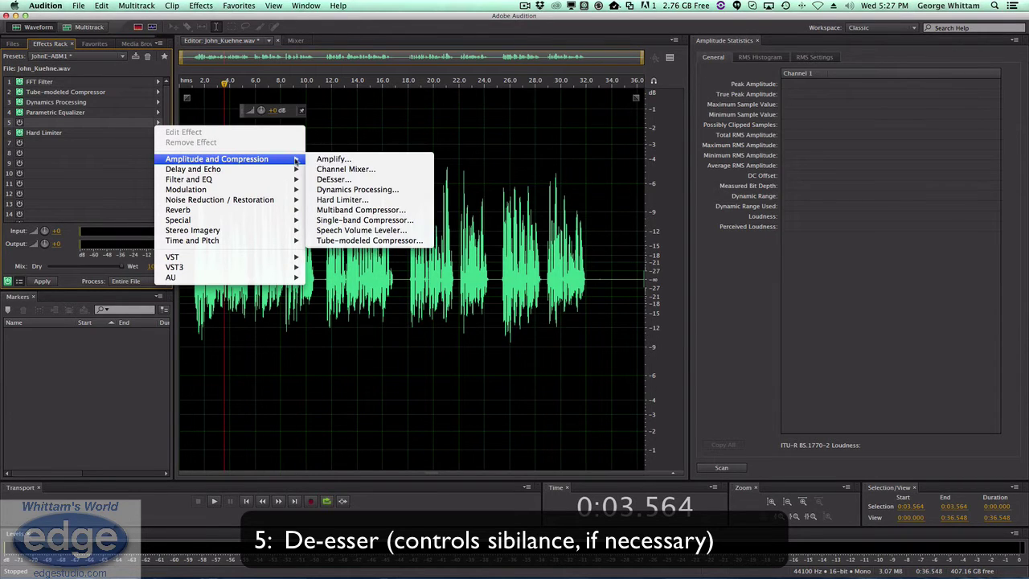
left_click(372, 185)
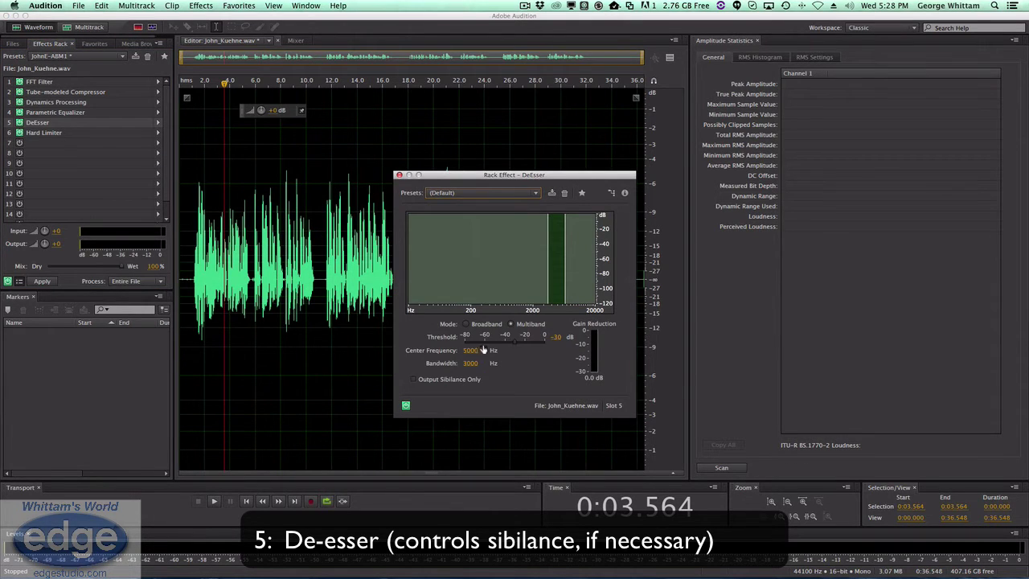
- Tune the DeEsser to a 7189 Hz centre, 3388 Hz bandwidth and -28 dB threshold, then close it
left_click_drag(470, 355, 517, 348)
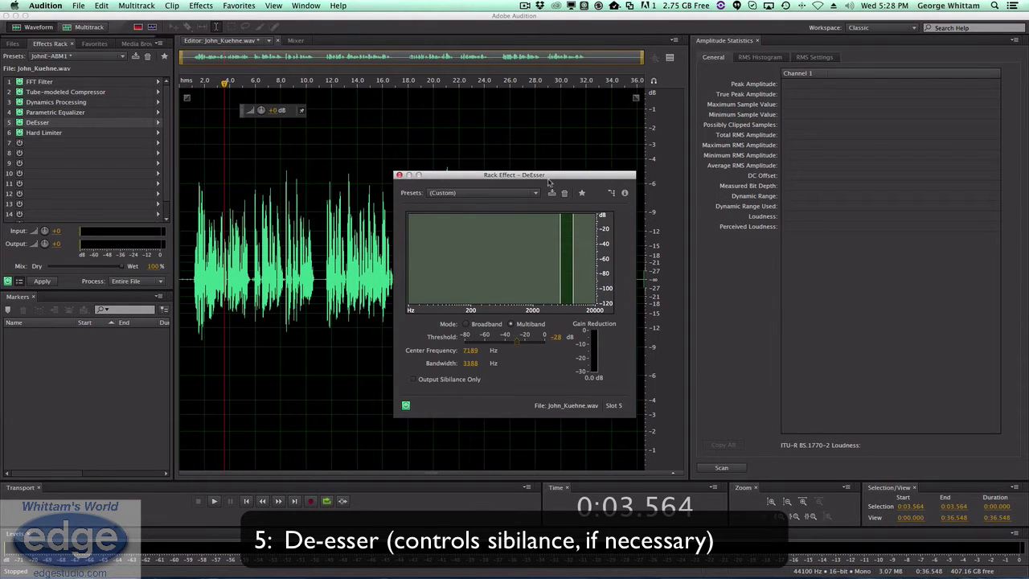
left_click_drag(551, 181, 535, 171)
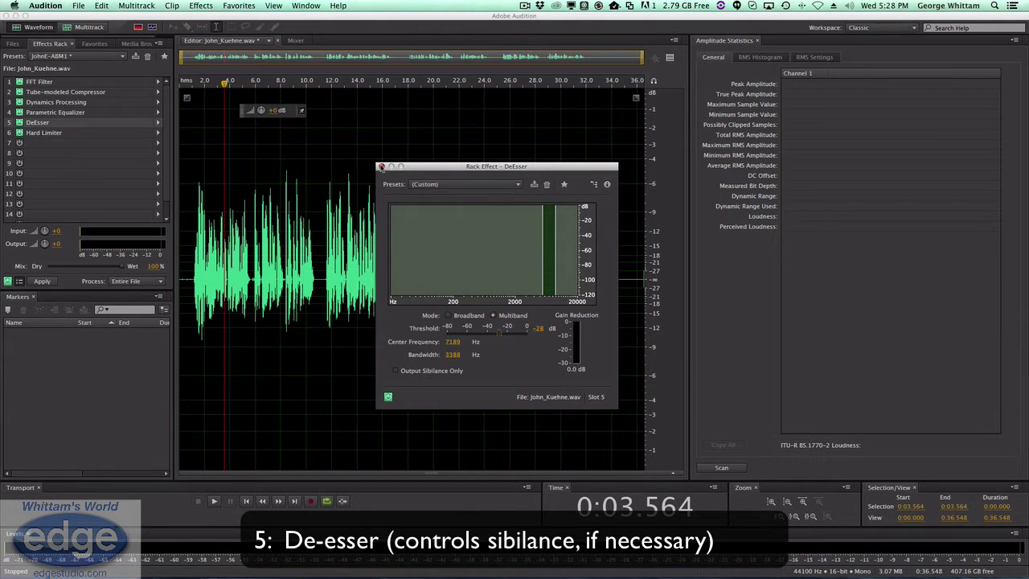
left_click(382, 167)
- Recheck the Parametric Equalizer, then open the slot 6 Hard Limiter (-3.0 dB, 7 ms look-ahead, 100 ms release)
double_click(121, 113)
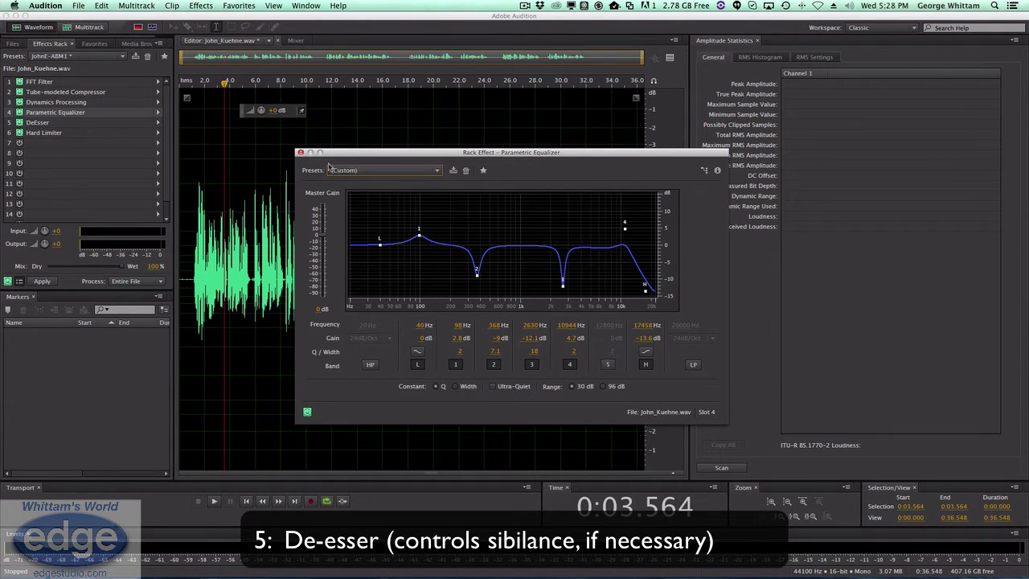
left_click(301, 153)
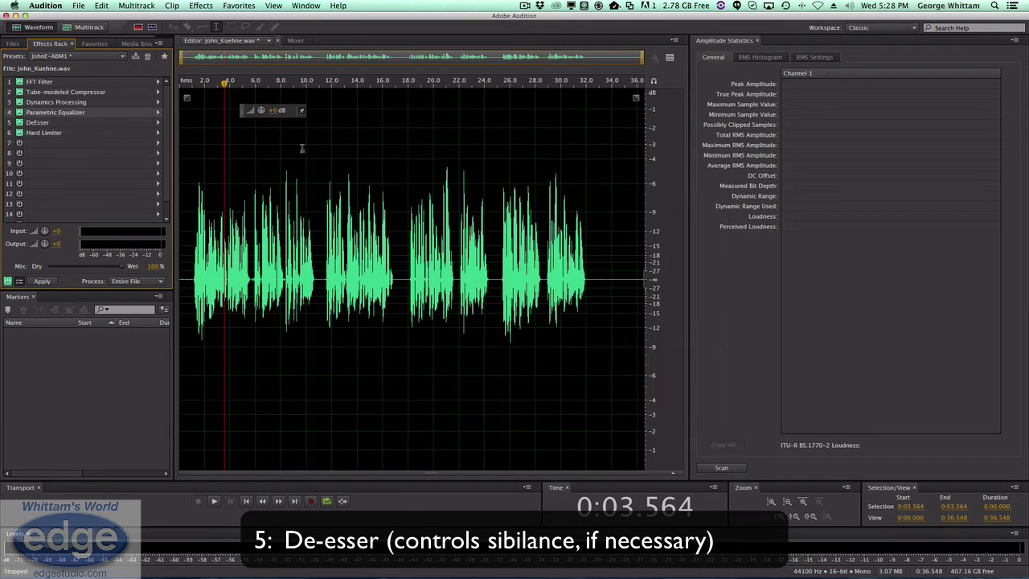
double_click(87, 134)
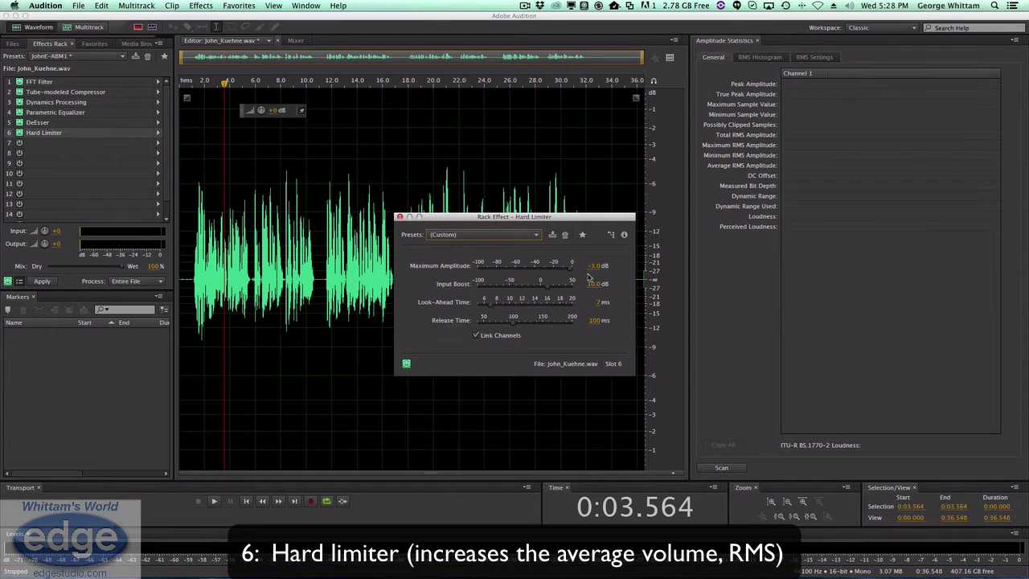
left_click_drag(607, 220, 597, 217)
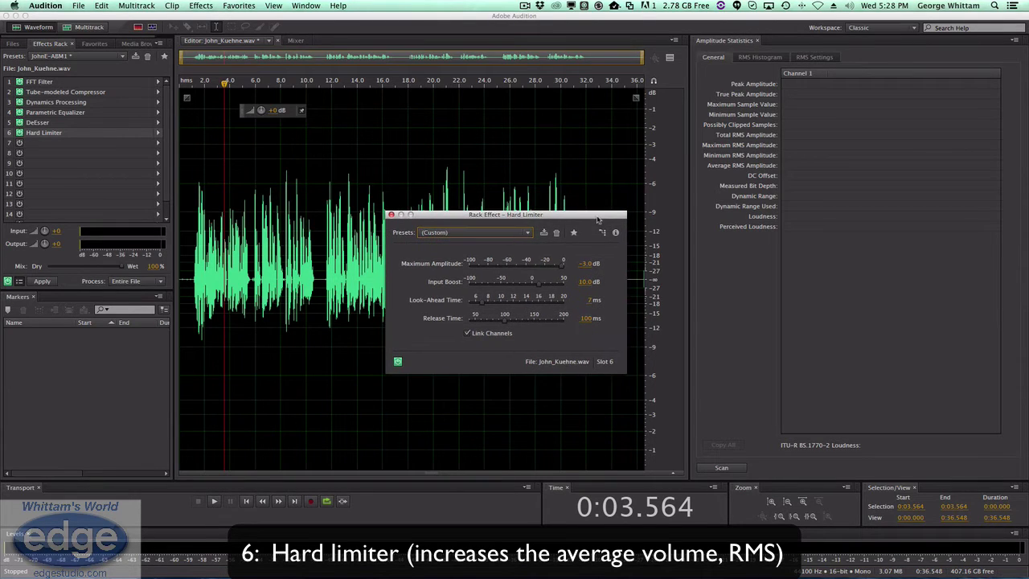
left_click(585, 282)
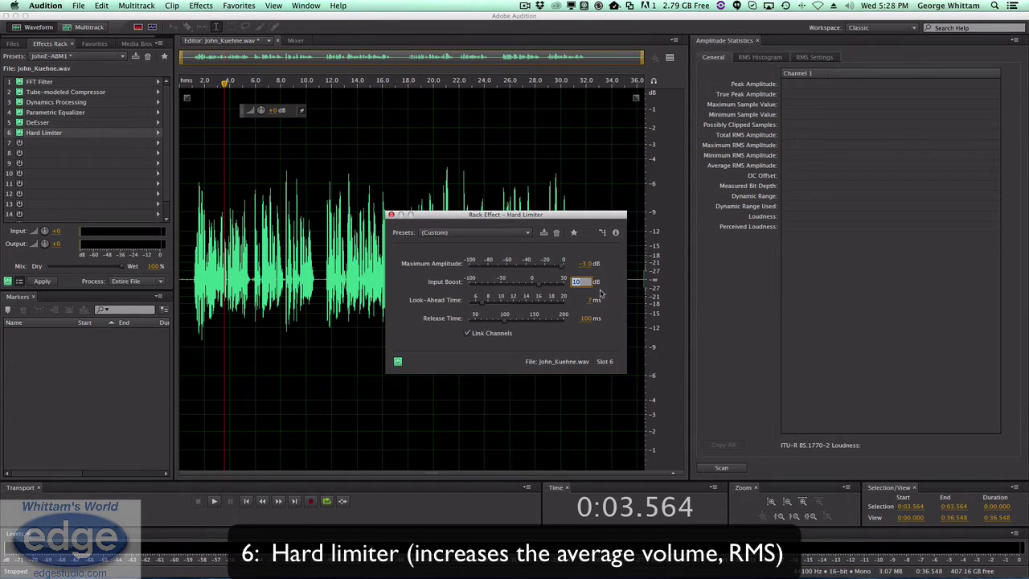
key("Return")
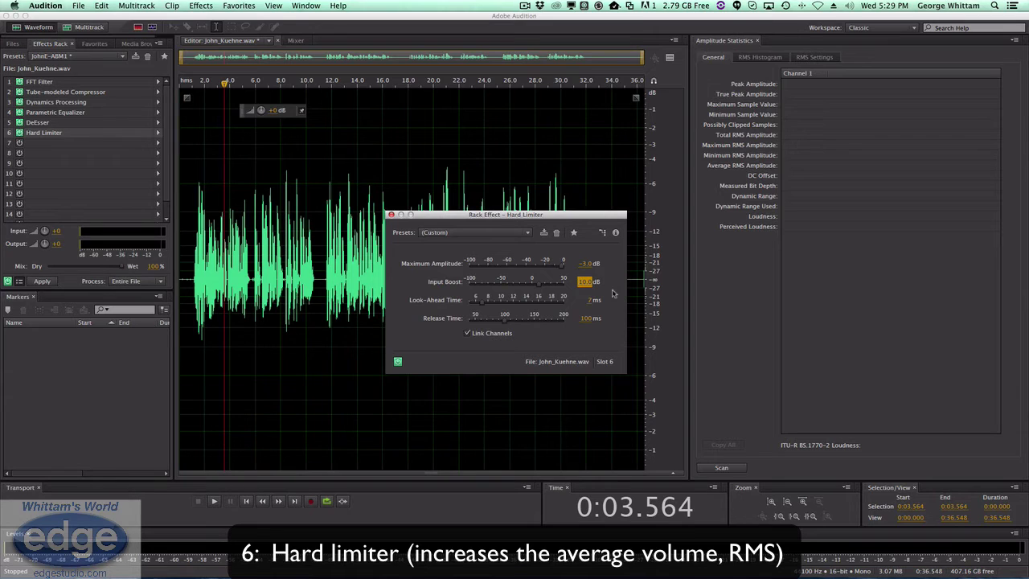